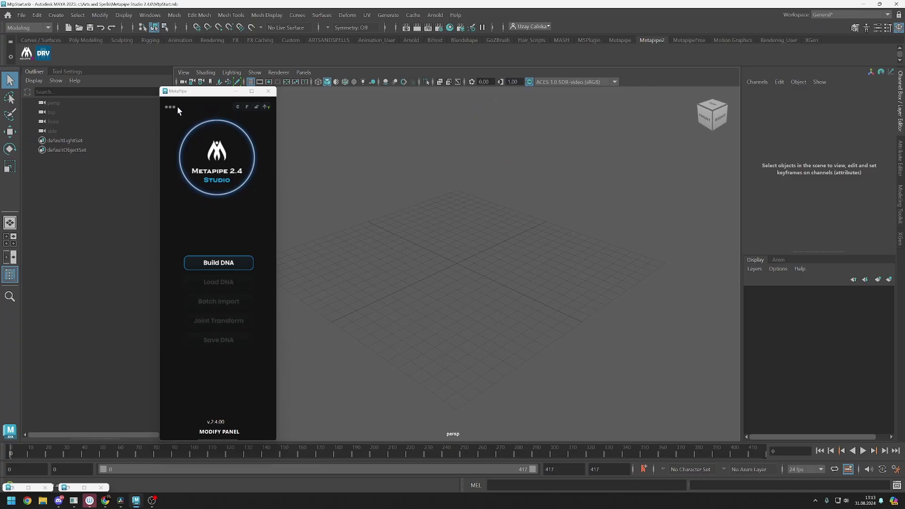
Load the MetaPipe Starter Scene from the '...' menu and load its DNA onto the head.
left_click(173, 108)
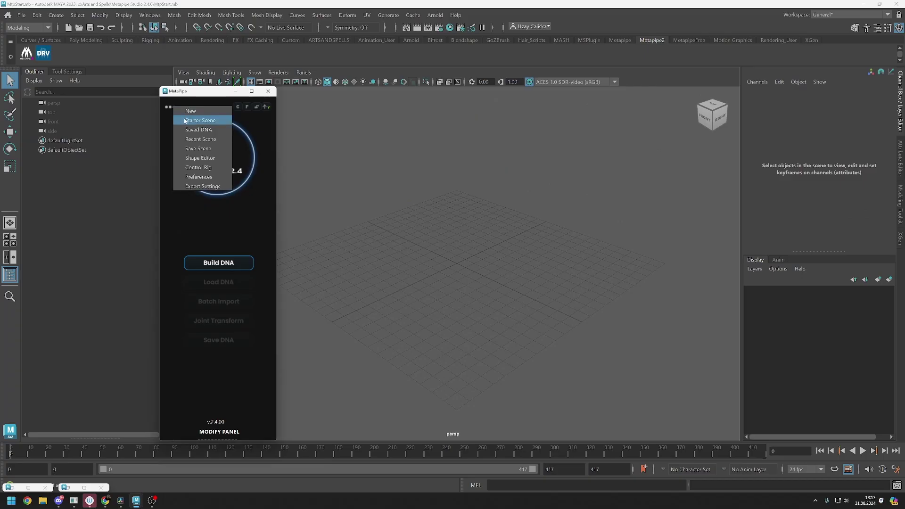
left_click(184, 120)
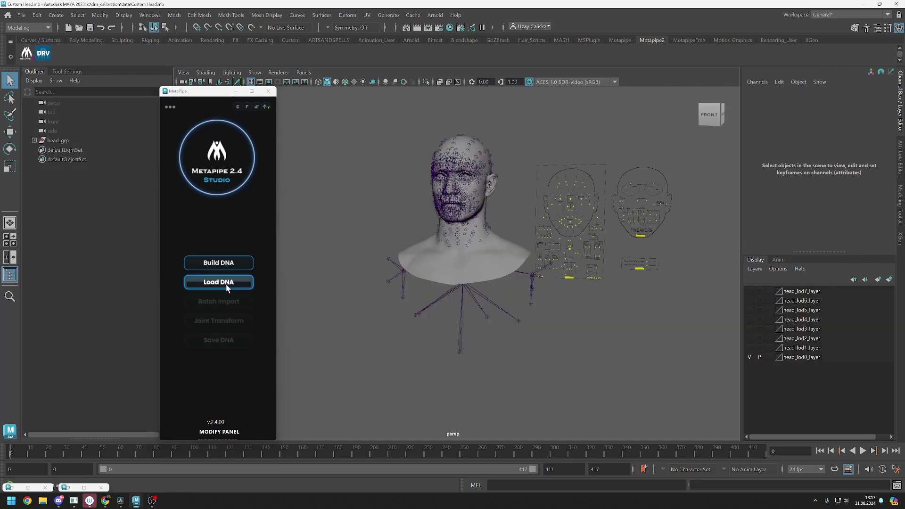
left_click(221, 282)
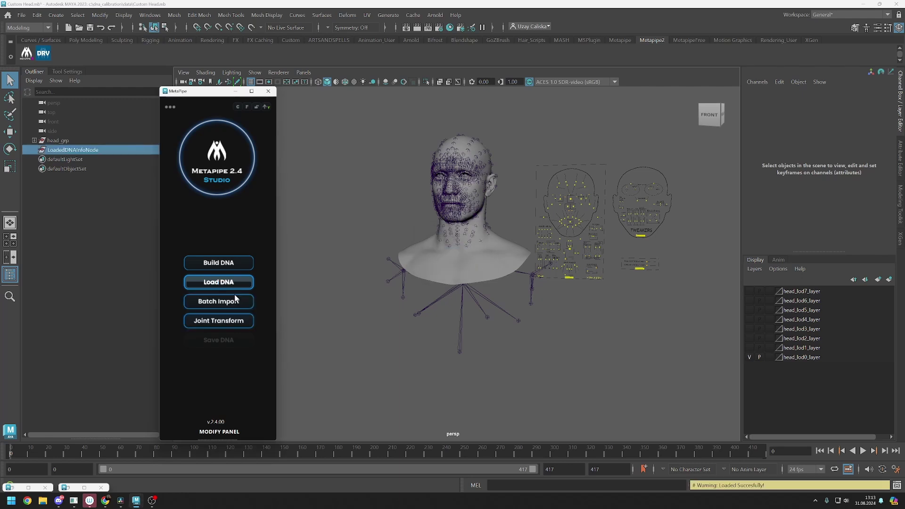
Batch-import CreatureeyeLeft, CreatureeyeRight, MetaCreatureBody2 and MetaCreature3 .obj files, then pick the jaw control for moving.
left_click(234, 299)
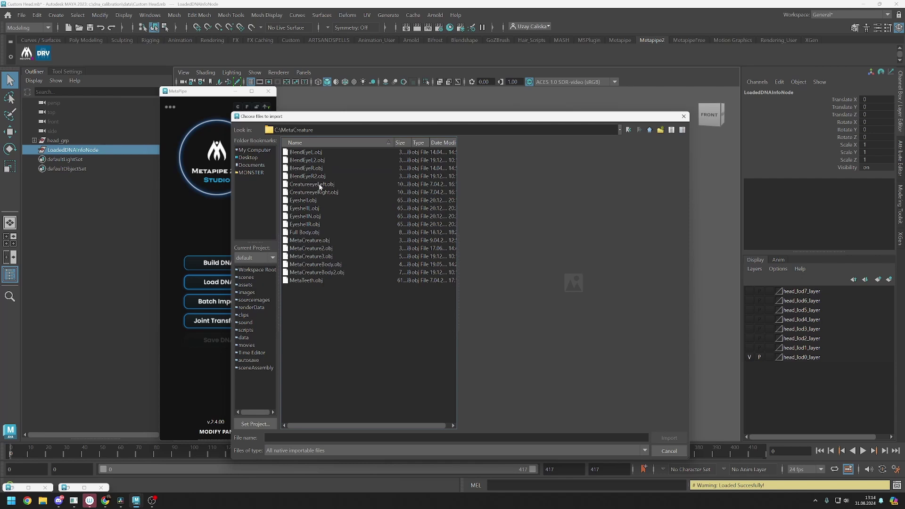
left_click(319, 184)
left_click(319, 192, "shift")
left_click(311, 256, "ctrl")
left_click(316, 272, "ctrl")
left_click(669, 437)
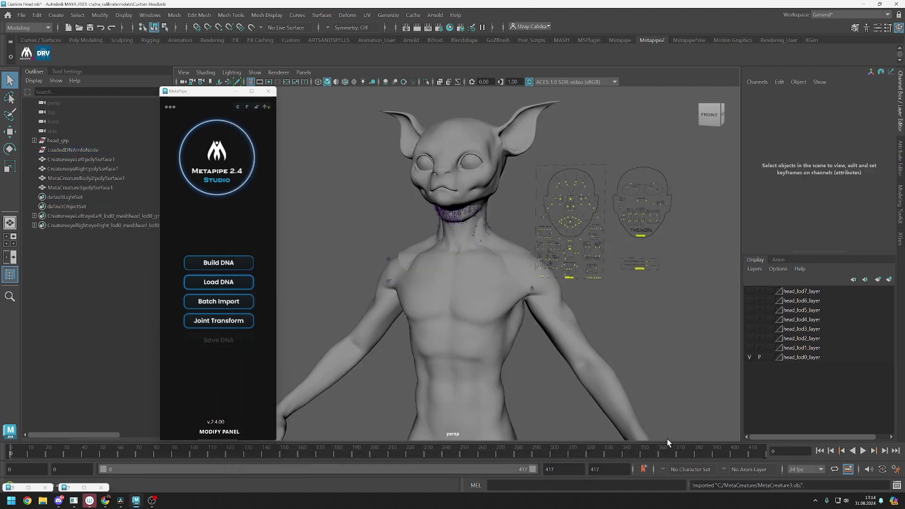
left_click(570, 250)
key("w")
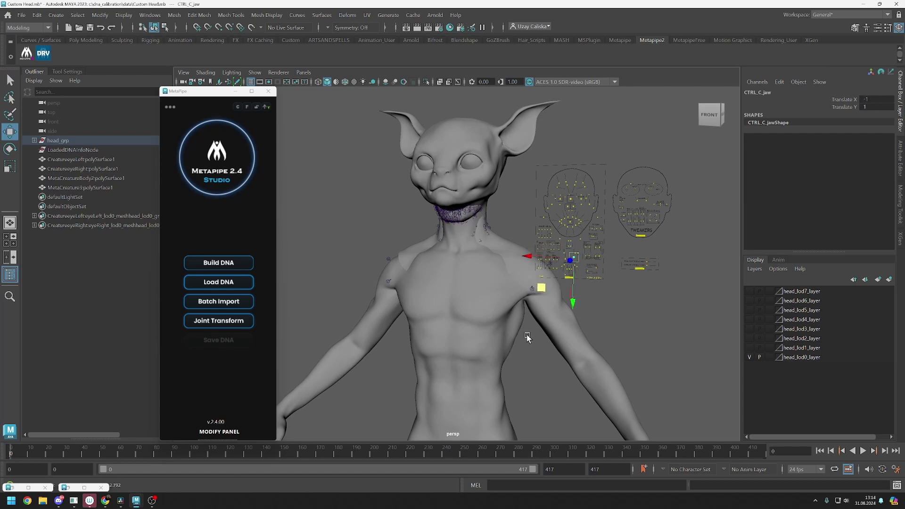
Clear the current selection in the viewport.
left_click(306, 329)
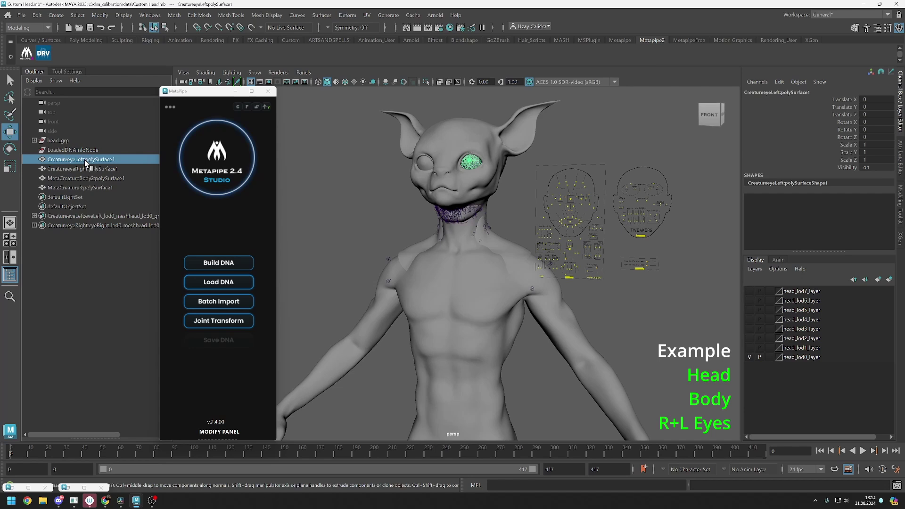
Select the two eye, body and head meshes and run Joint Transform on them.
left_click(90, 188, "shift")
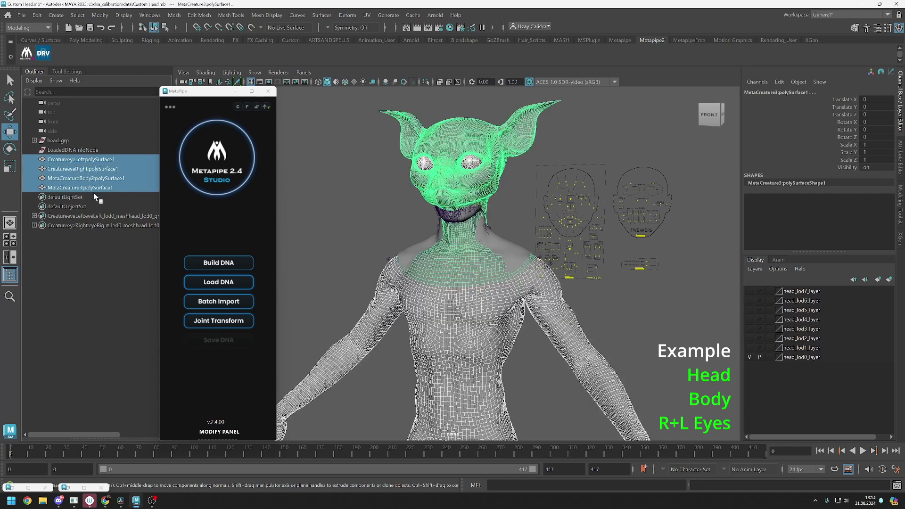
left_click(239, 322)
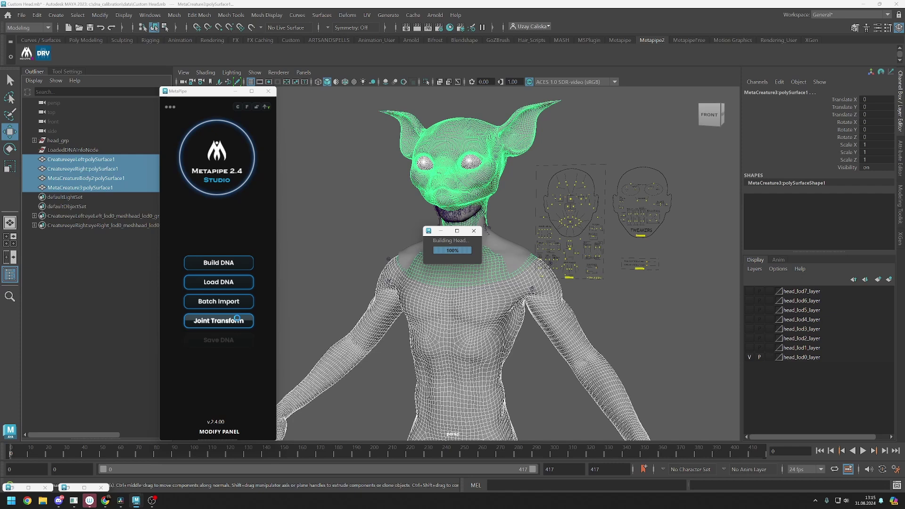
Save the creature's DNA, confirming the overwrite of the existing file.
left_click(325, 363)
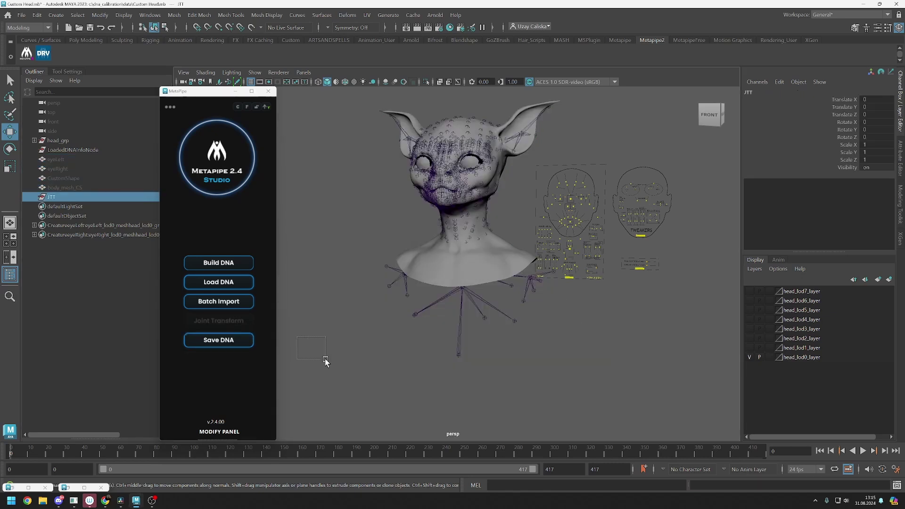
left_click(233, 340)
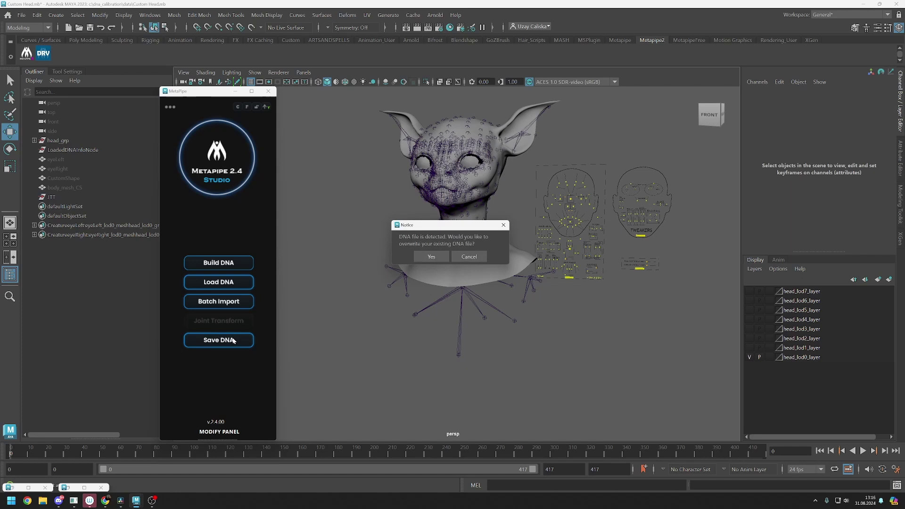
left_click(434, 259)
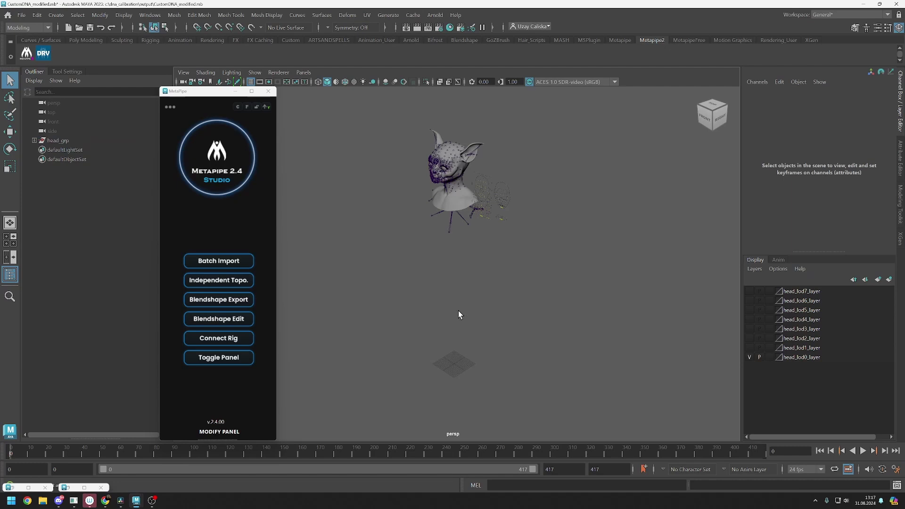
Move the CTRL_C_jaw control to test the mouth opening.
scroll(447, 198, "up", 6)
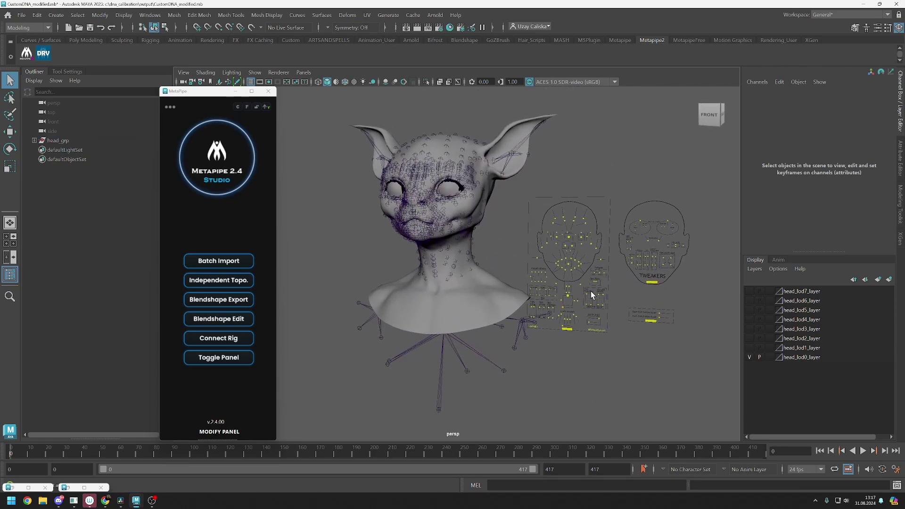
left_click(567, 296)
key("w")
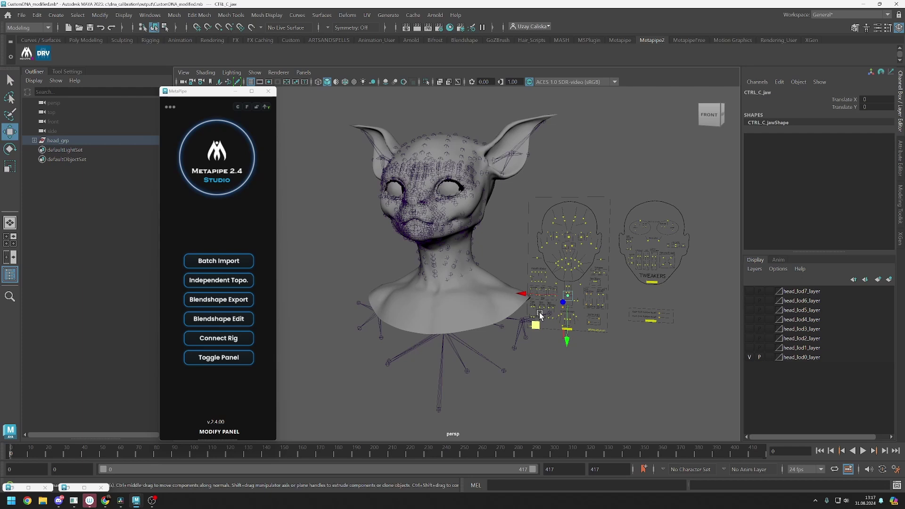
mouse_move(531, 326)
left_mouse_down()
mouse_move(529, 339)
mouse_move(537, 315)
left_mouse_up()
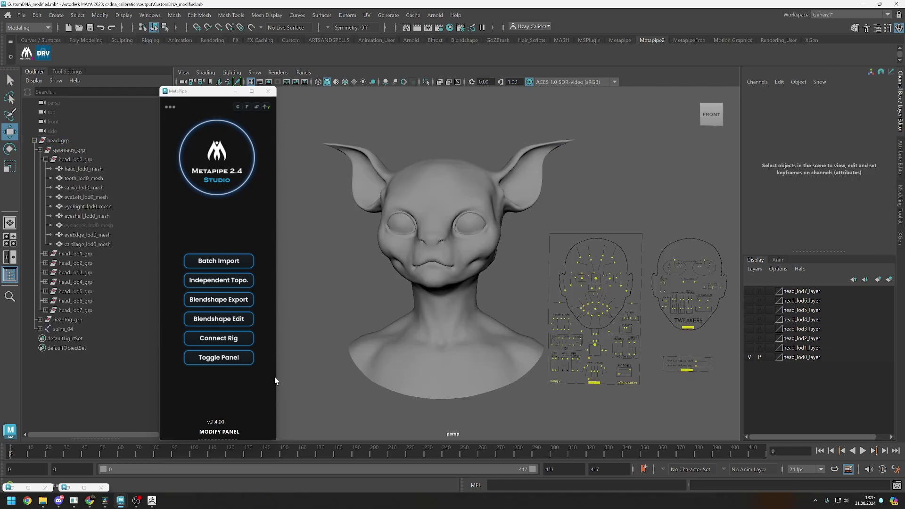
Switch MetaPipe to its export steps with Toggle Panel and run Prepare to Export.
left_click(224, 359)
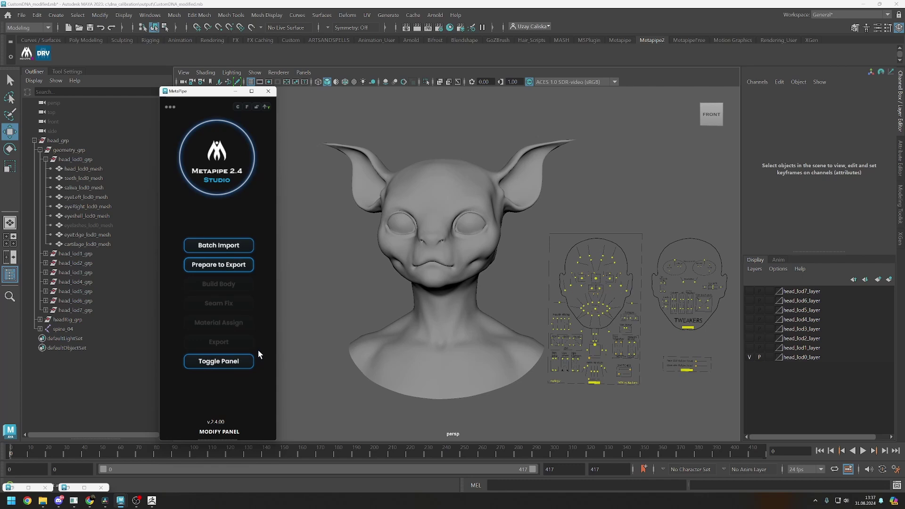
left_click(311, 346)
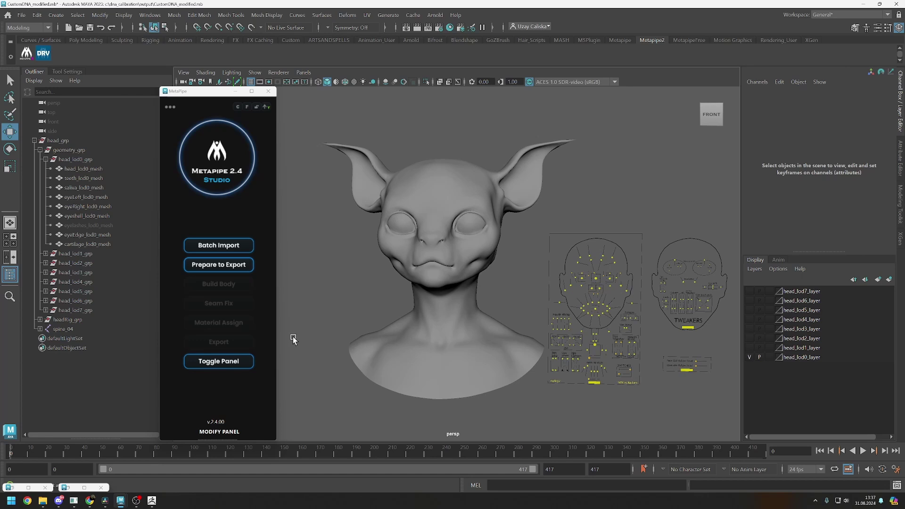
left_click(224, 264)
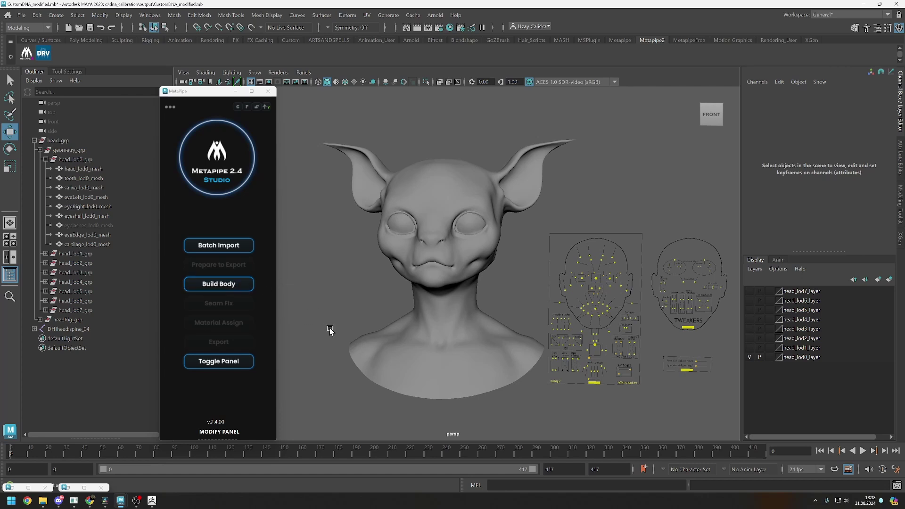
Build the body skeleton and batch-import MetaCreatureBody2.obj into the scene.
left_click(226, 284)
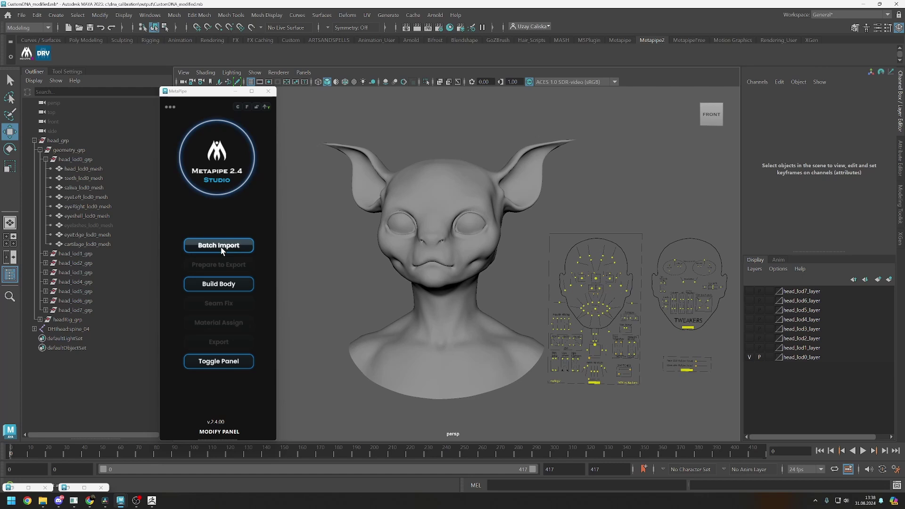
left_click(208, 247)
double_click(333, 272)
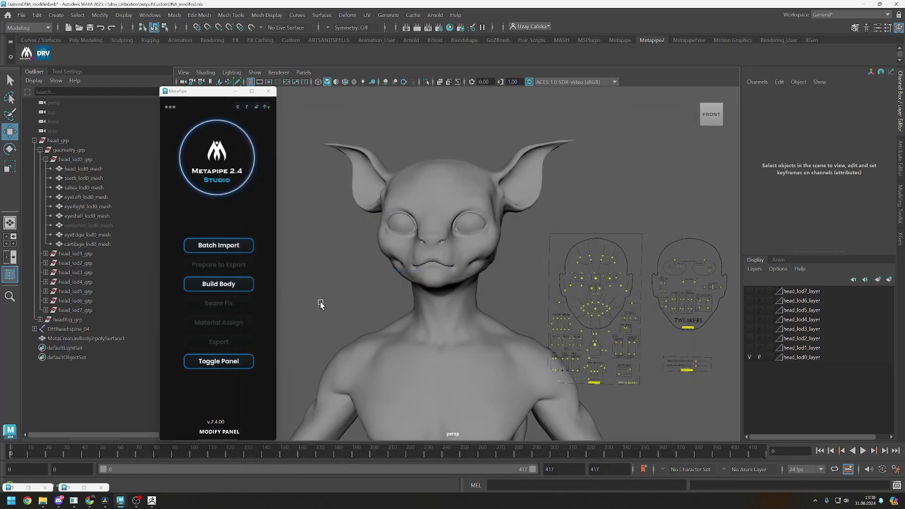
scroll(465, 404, "down", 10)
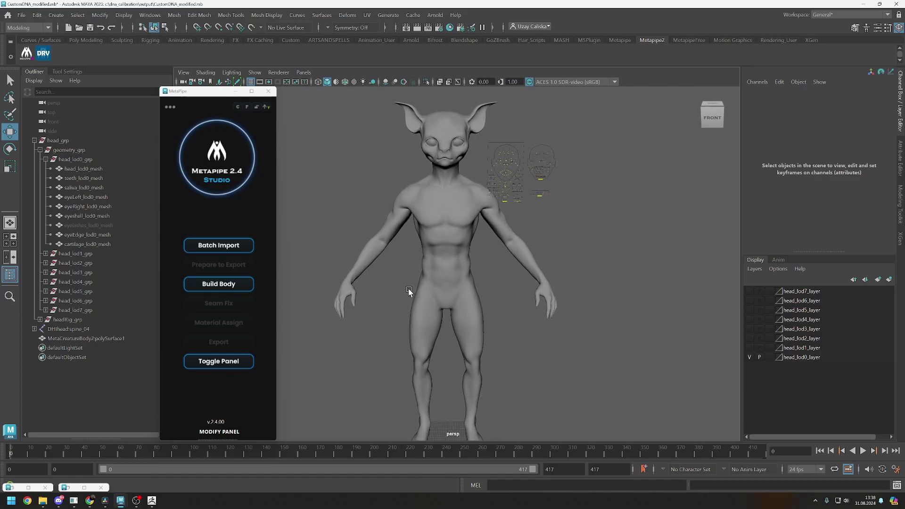
scroll(425, 300, "down", 4)
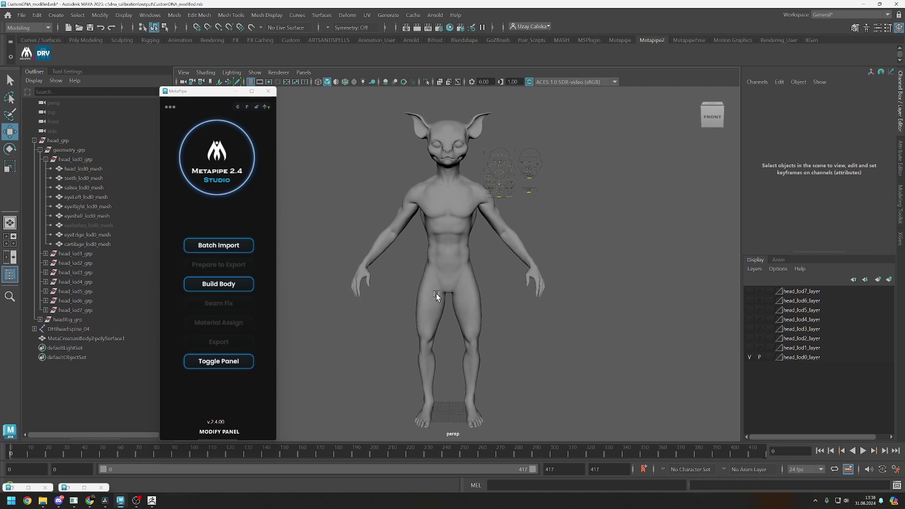
Select the creature body mesh and run Build Body with the Fix Pose option.
mouse_move(444, 306)
middle_mouse_down("alt")
mouse_move(450, 287)
mouse_move(446, 293)
middle_mouse_up("alt")
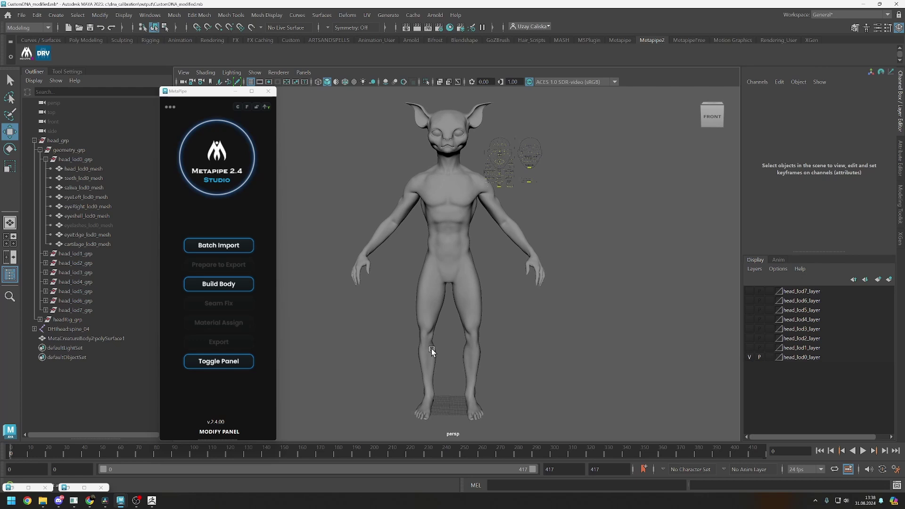
left_click(434, 315)
left_click(243, 286)
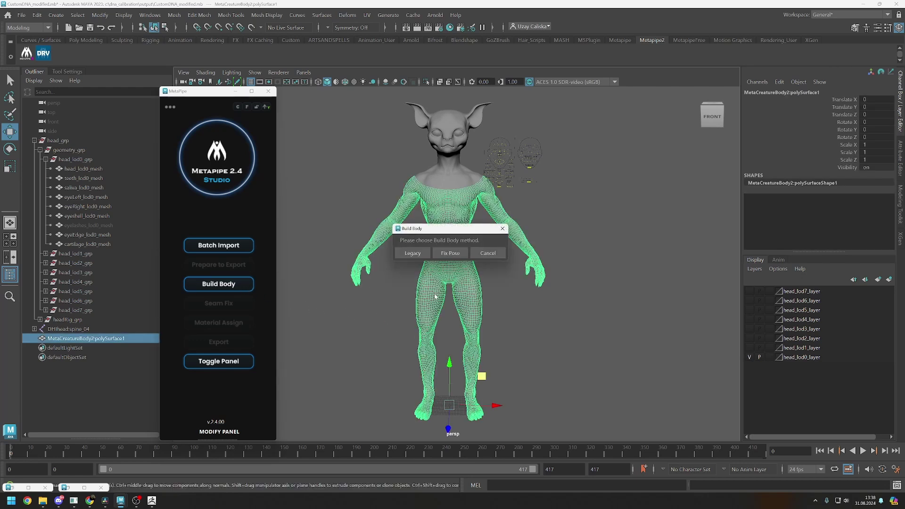
left_click(451, 253)
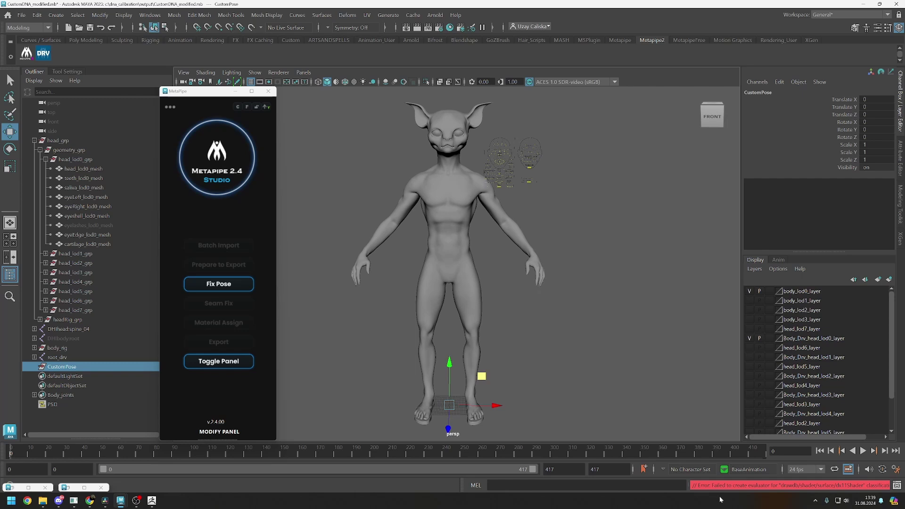
Run Fix Pose on the body for Arms/Legs only, then deselect.
left_click(536, 343)
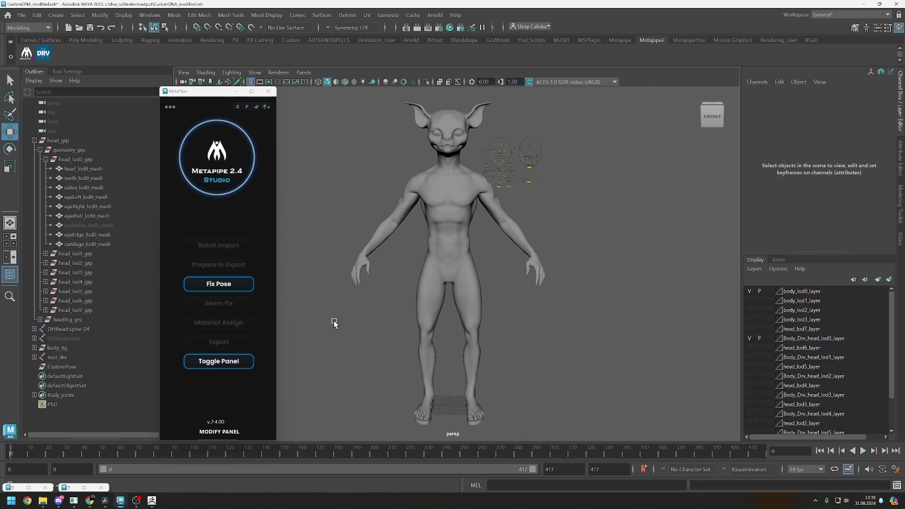
left_click(230, 287)
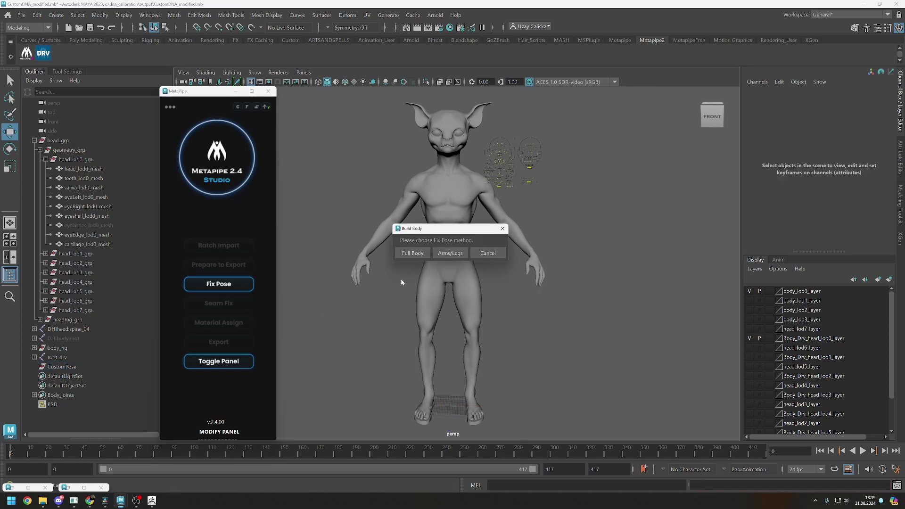
left_click(450, 255)
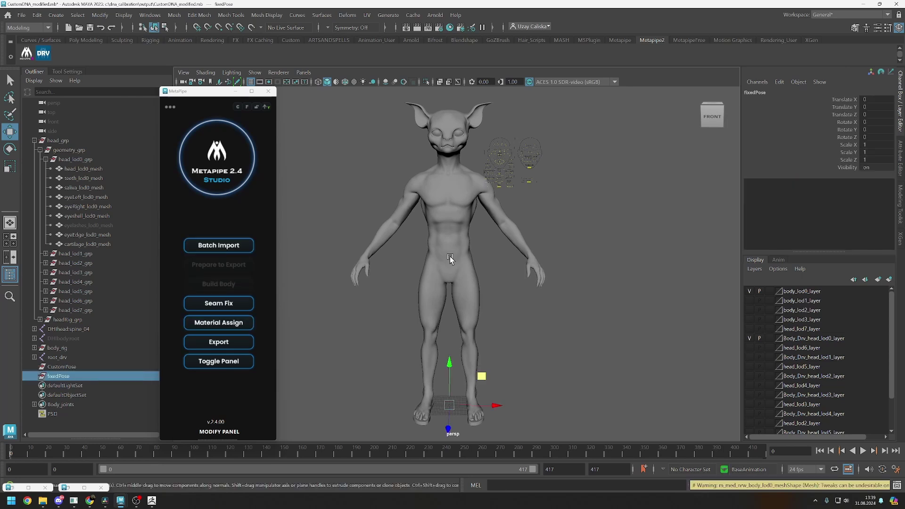
left_click(523, 369)
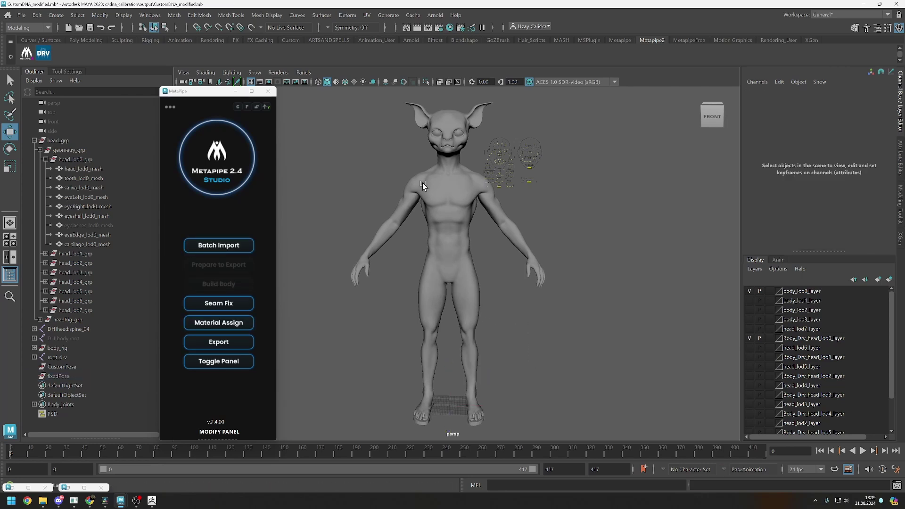
Rotate the upperarm_r_drv joint to test the arm deformation, then deselect it.
scroll(396, 257, "up", 5)
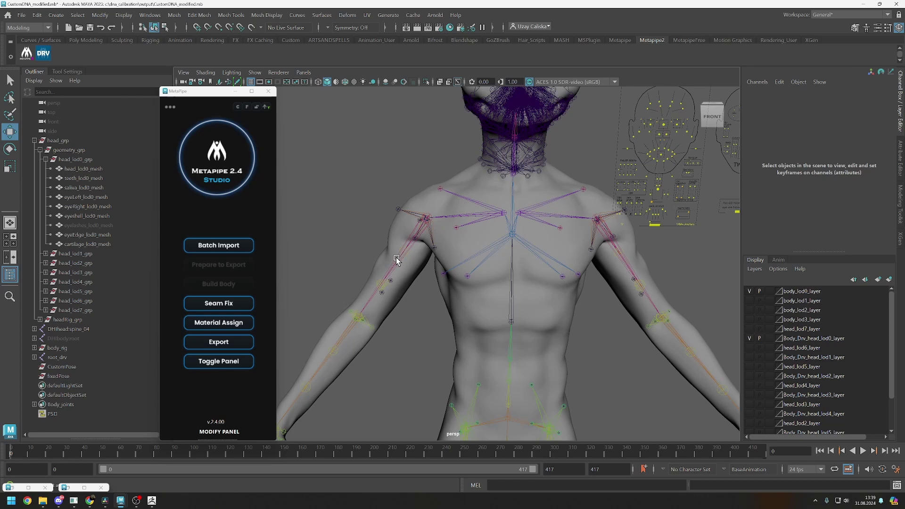
left_click(418, 242)
key("e")
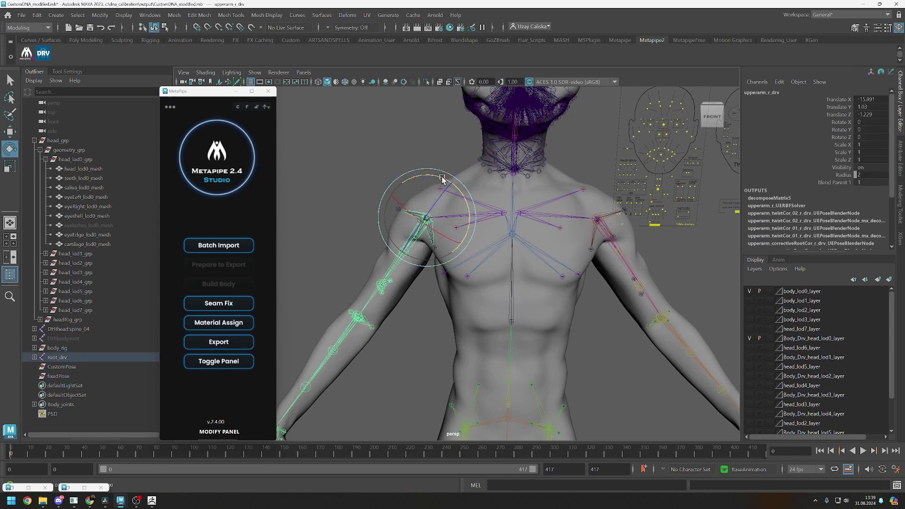
left_click_drag(439, 182, 446, 204)
left_click(411, 227)
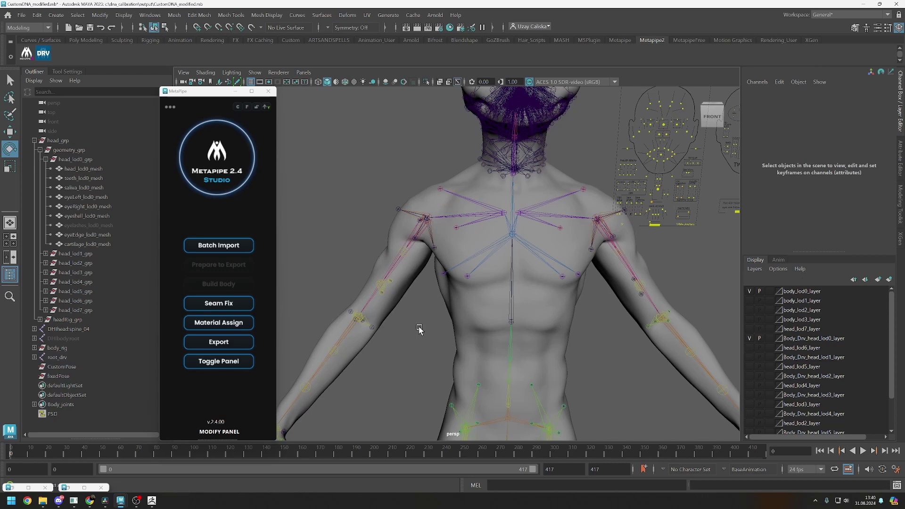
key("w")
Run Seam Fix from the back view and inspect the blended neck seam on the torso.
left_click_drag(411, 227, 561, 226, "alt")
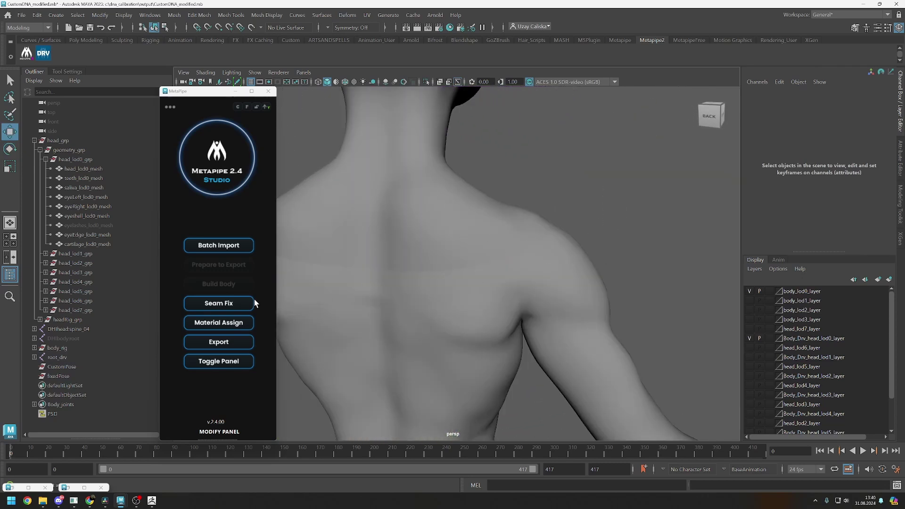
left_click(235, 303)
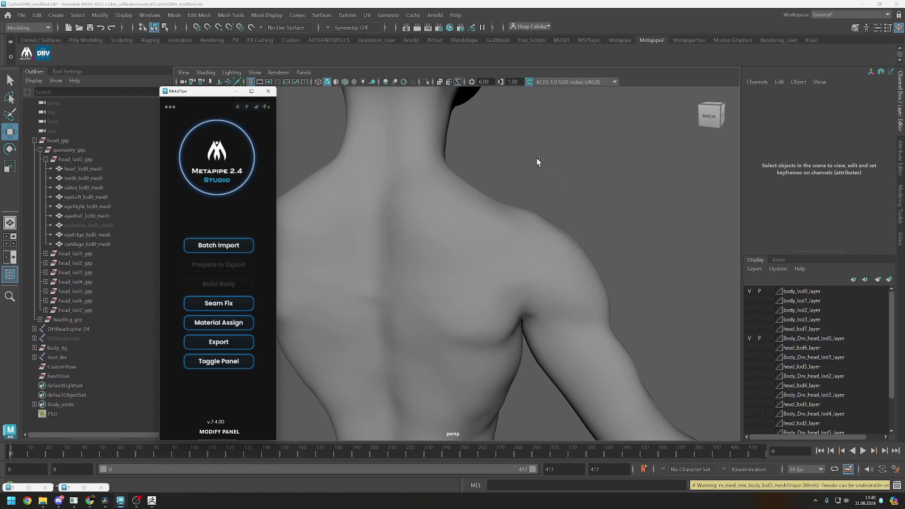
left_click_drag(534, 157, 606, 202)
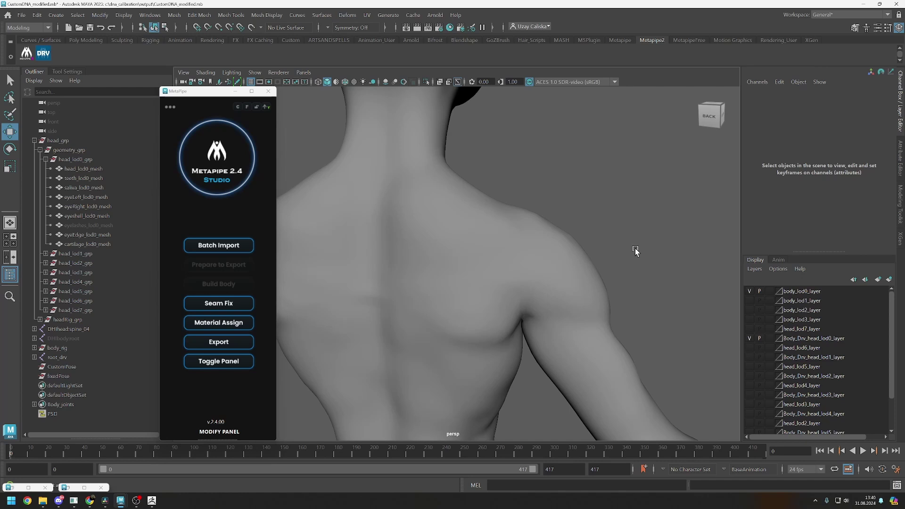
left_click_drag(636, 250, 547, 268, "alt")
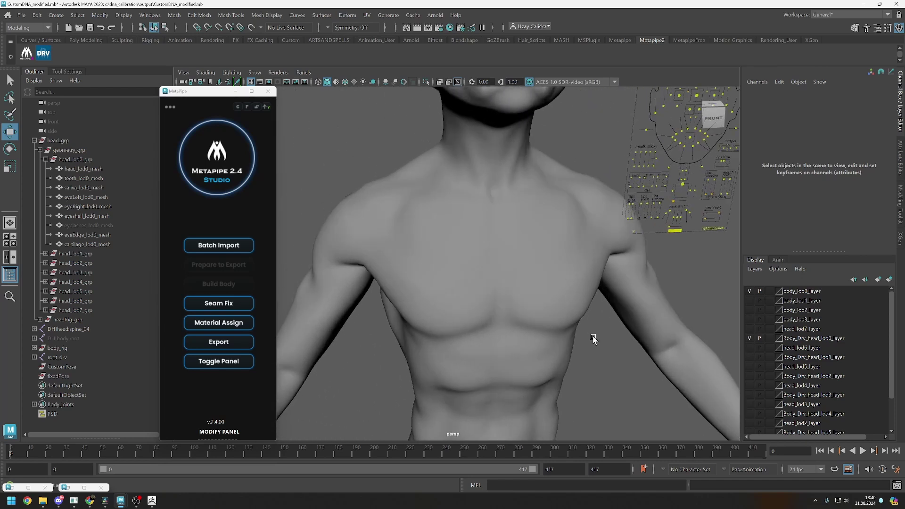
right_click_drag(591, 337, 448, 294, "alt")
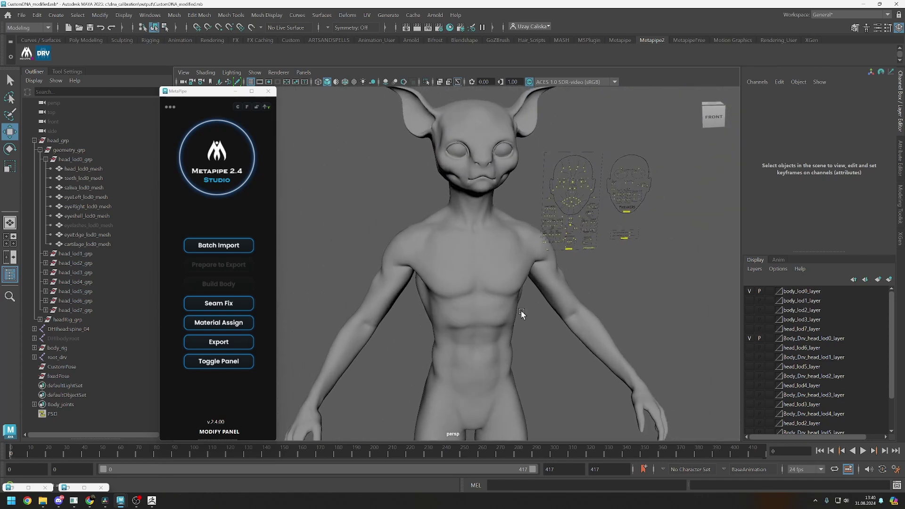
right_click_drag(520, 313, 448, 291, "alt")
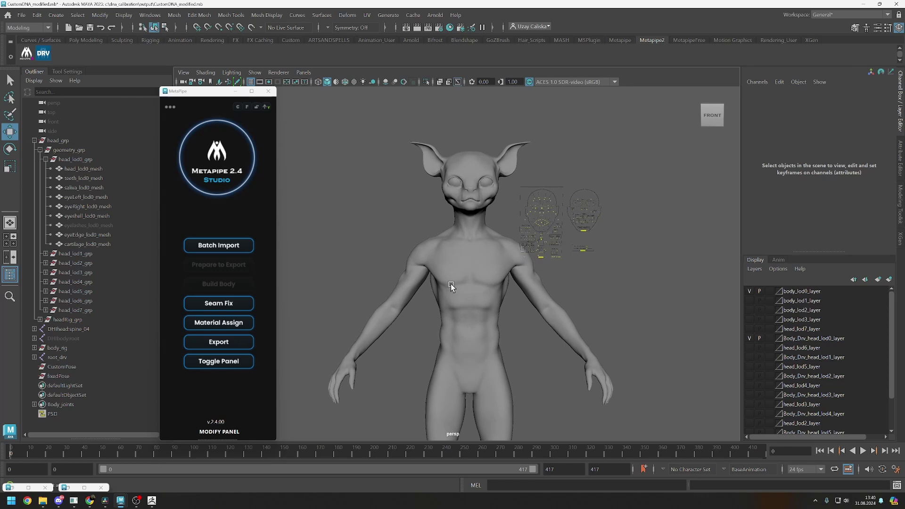
Select the creature head mesh and start the Paint Vertex Color tool on it.
left_click(438, 237)
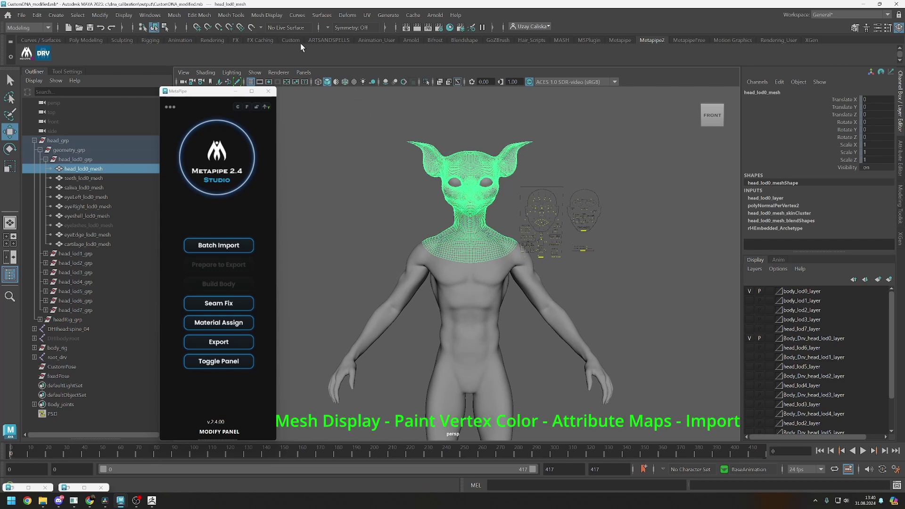
left_click(266, 14)
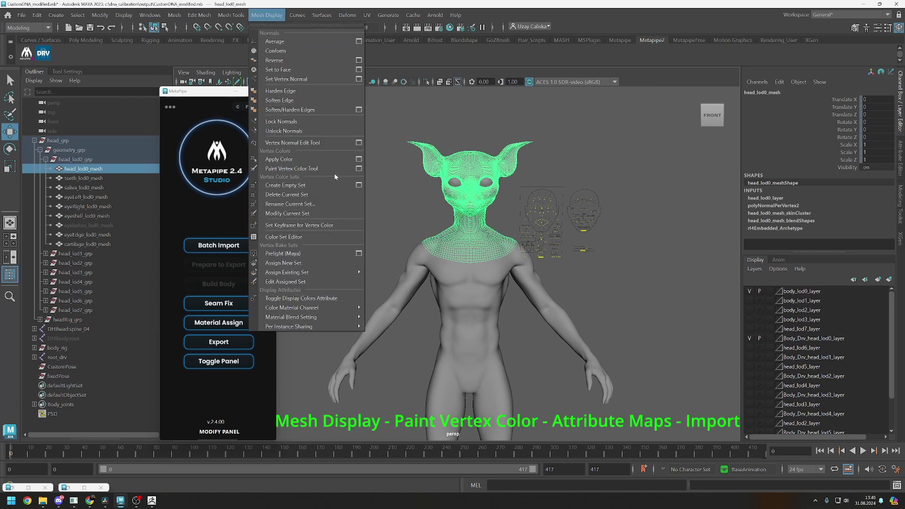
left_click(290, 168)
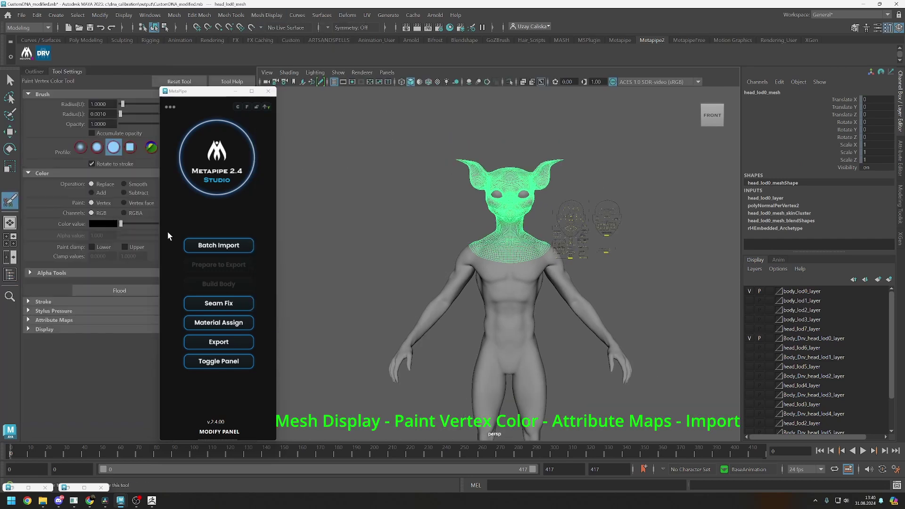
Import vtxColor.jpg from the data folder as vertex colours, then switch to Move Tool and deselect.
left_click(29, 319)
left_click(47, 330)
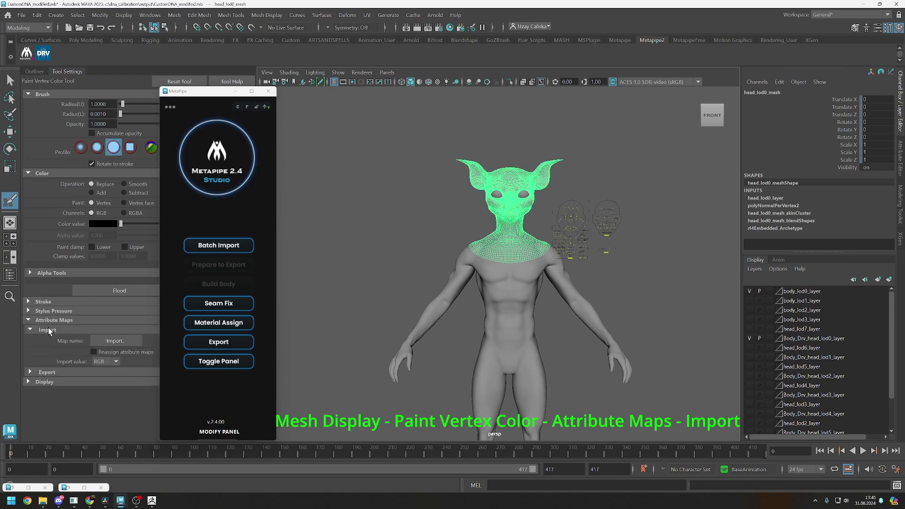
left_click(103, 340)
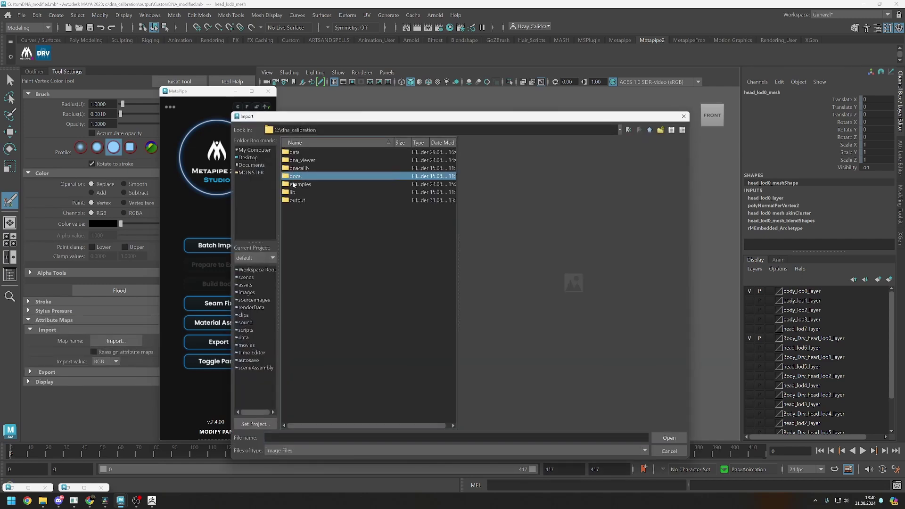
double_click(294, 152)
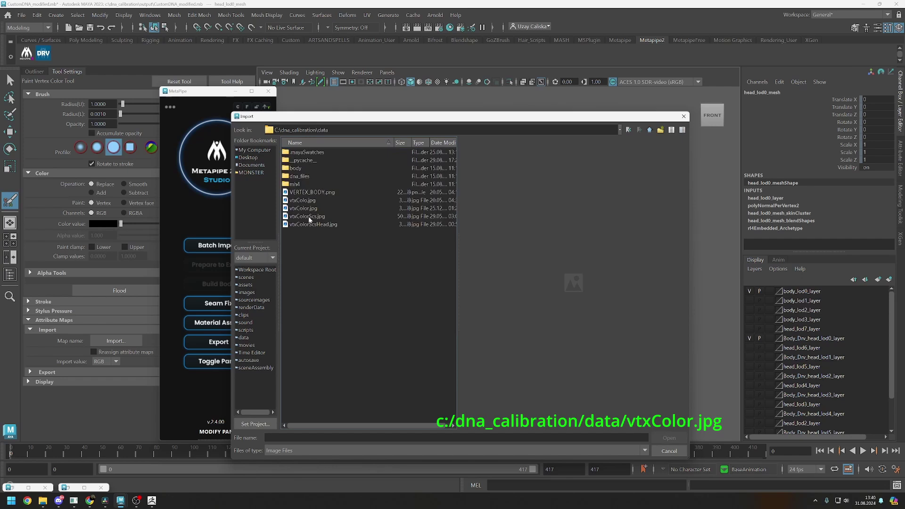
left_click(306, 210)
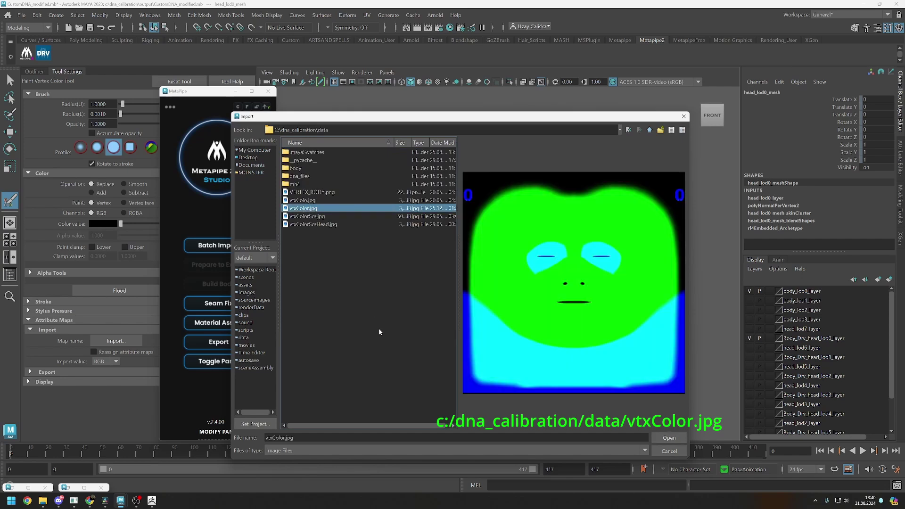
left_click(669, 437)
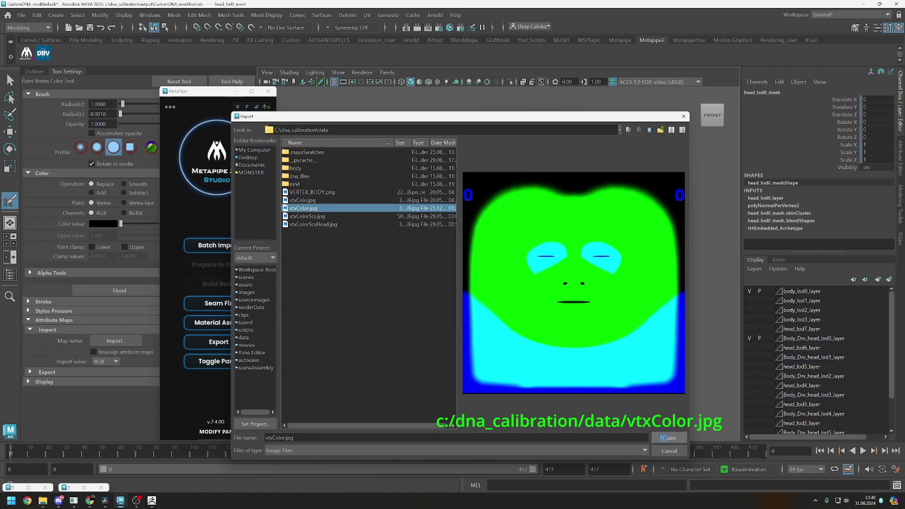
key("w")
left_click(394, 227)
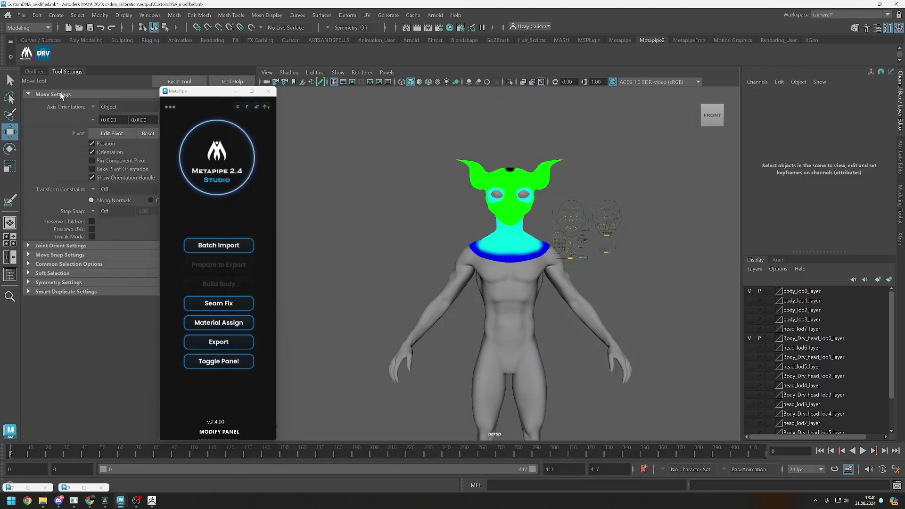
Show the Outliner and open MetaPipe's Export Settings from its extra options menu.
left_click(36, 71)
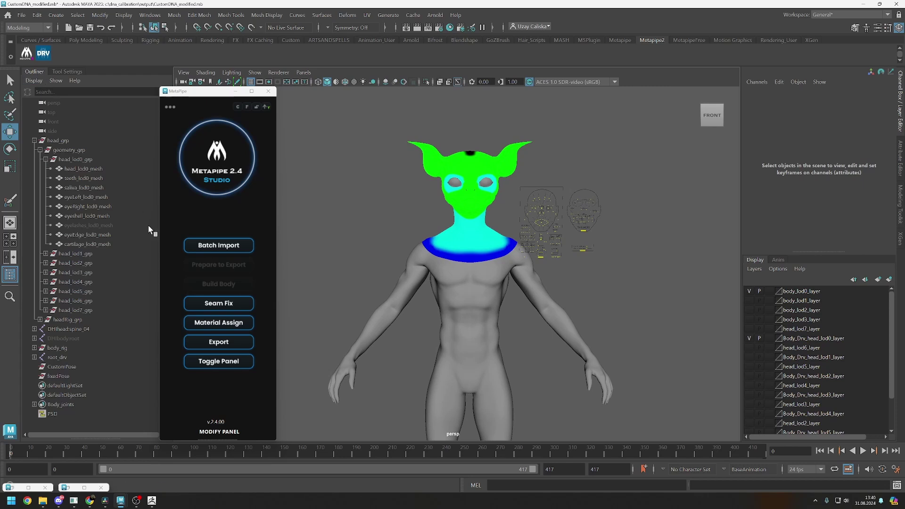
left_click(168, 108)
left_click(194, 190)
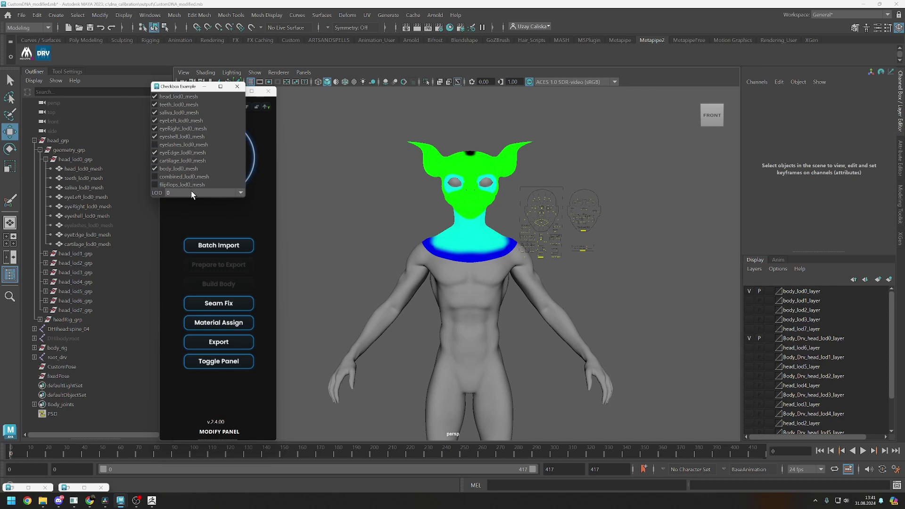
Switch the export LOD to 1 and then back to 0.
left_click(203, 191)
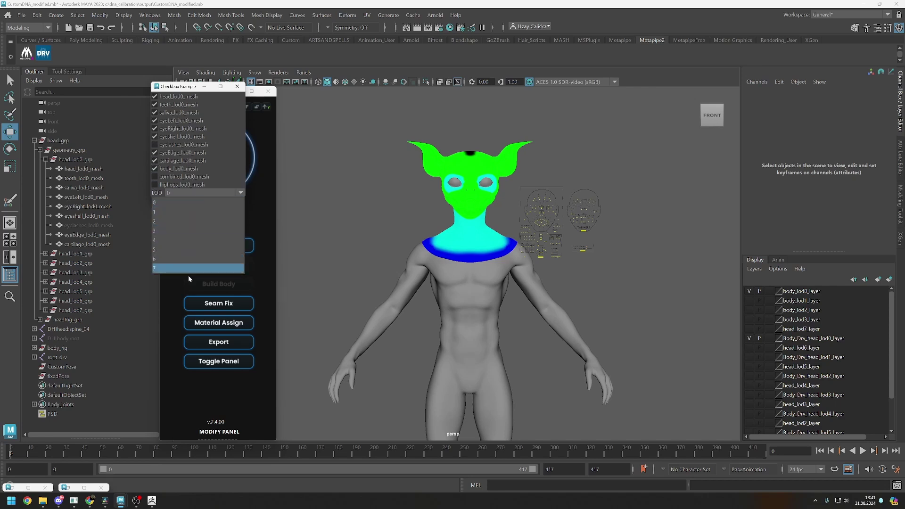
left_click(182, 203)
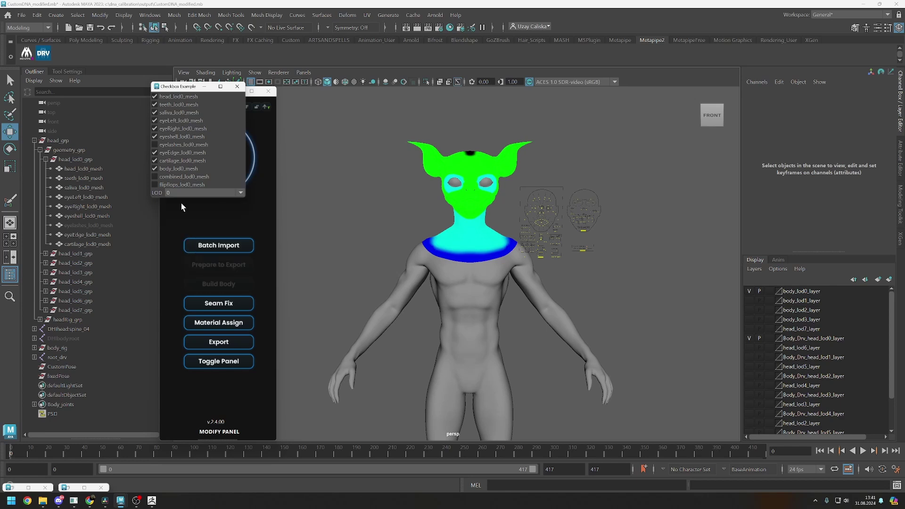
left_click(223, 192)
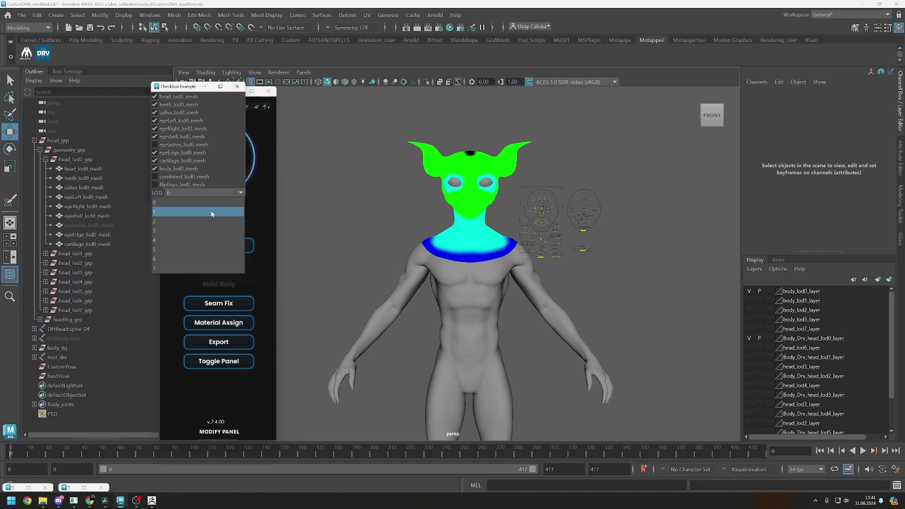
left_click(211, 215)
left_click(213, 191)
left_click(210, 201)
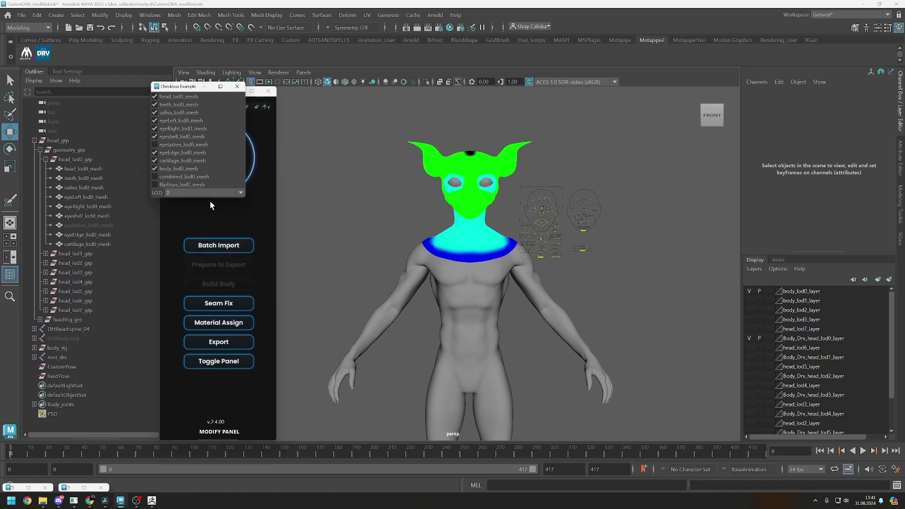
Close Export Settings, select head_lod0_mesh through cartilage_lod0_mesh, run Material Assign, and deselect.
left_click(237, 86)
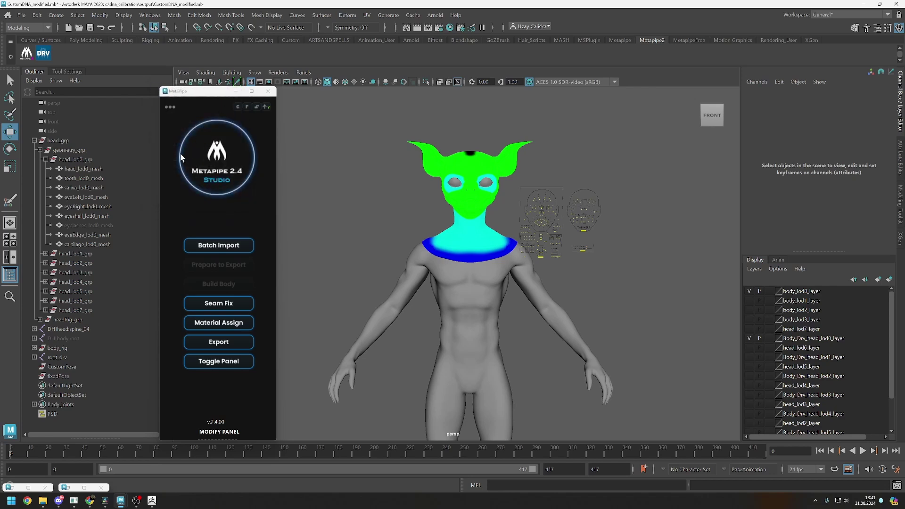
left_click(100, 167)
left_click(107, 244, "shift")
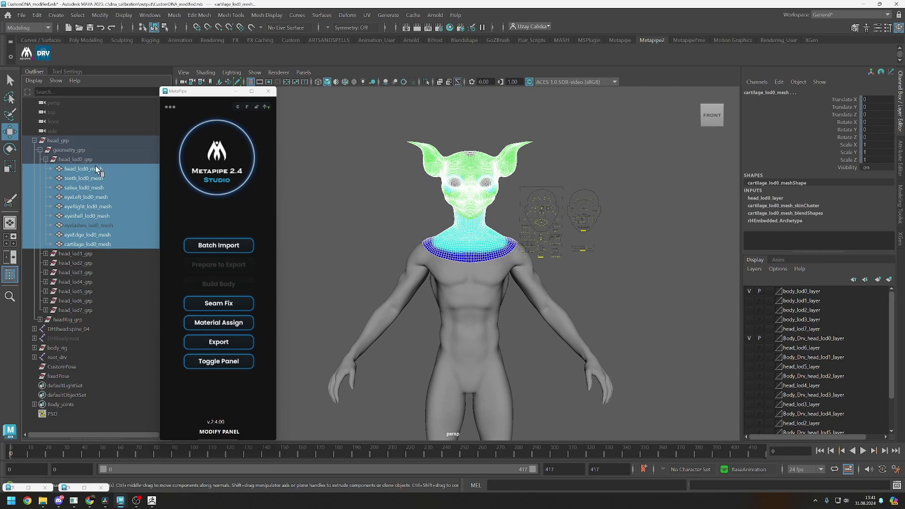
left_click(204, 322)
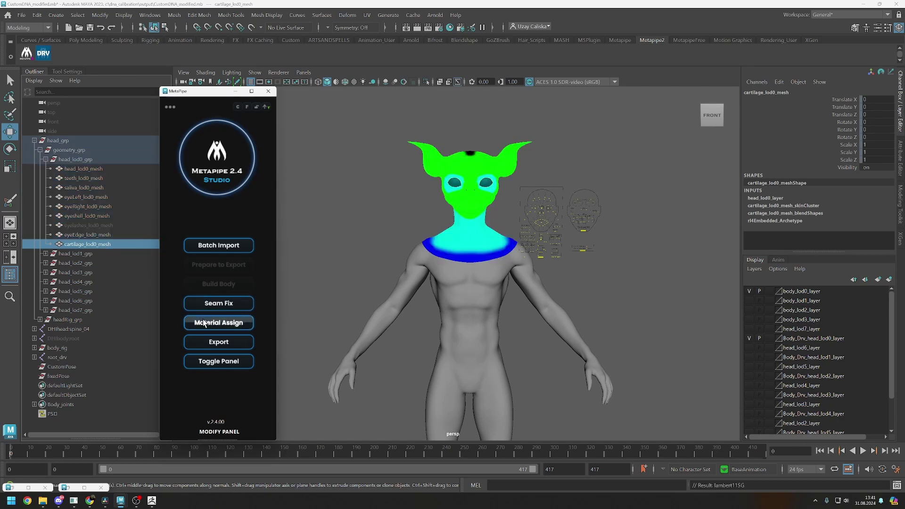
left_click(351, 257)
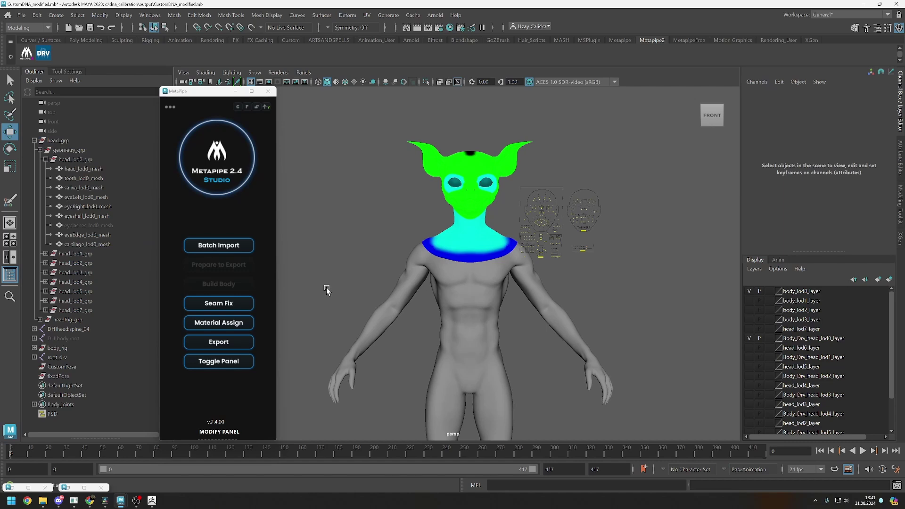
Open the File > Export Selection options and scroll through the FBX export panel.
left_click(21, 15)
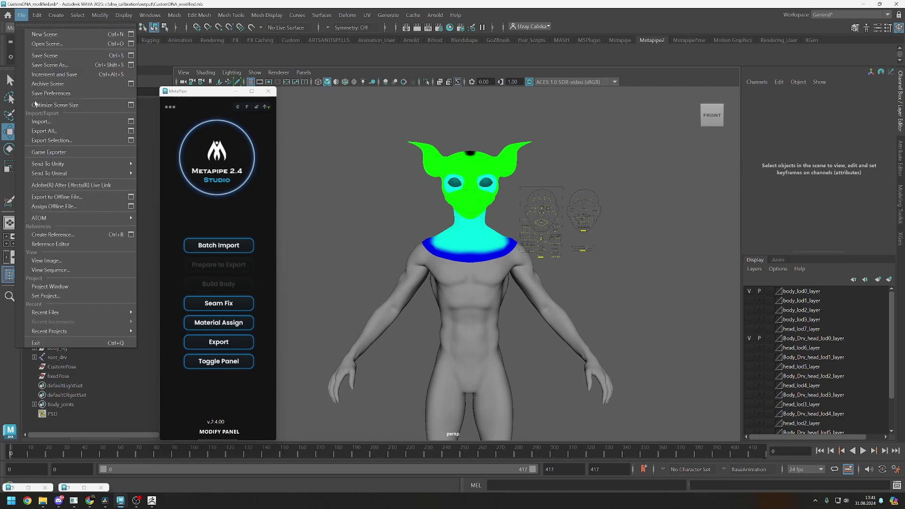
left_click(131, 140)
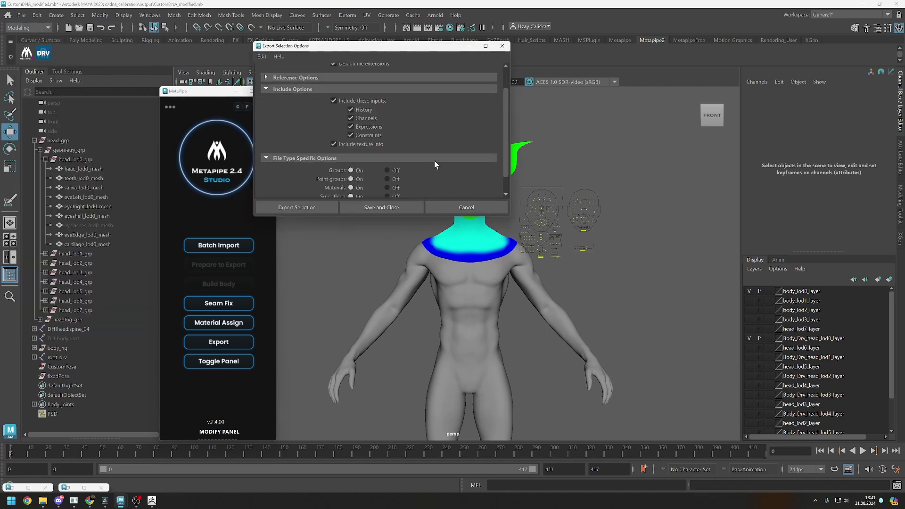
left_click(297, 208)
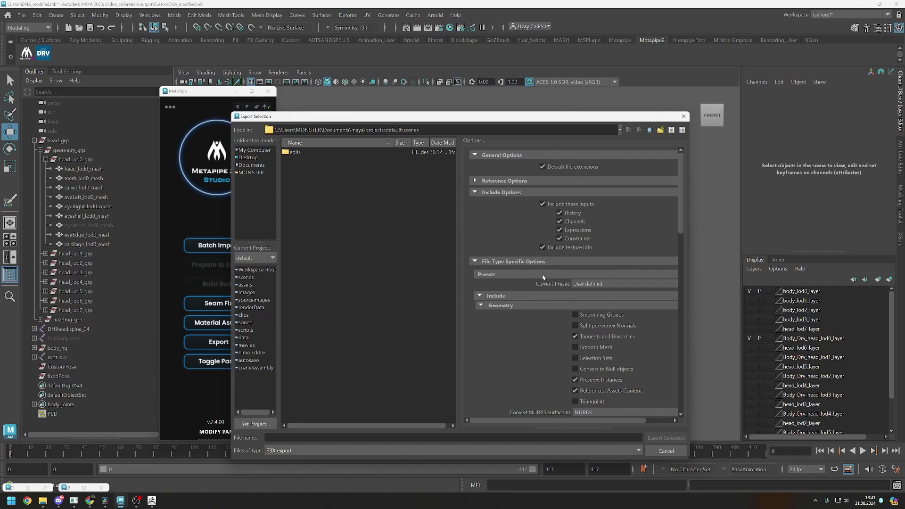
left_click_drag(680, 208, 678, 242)
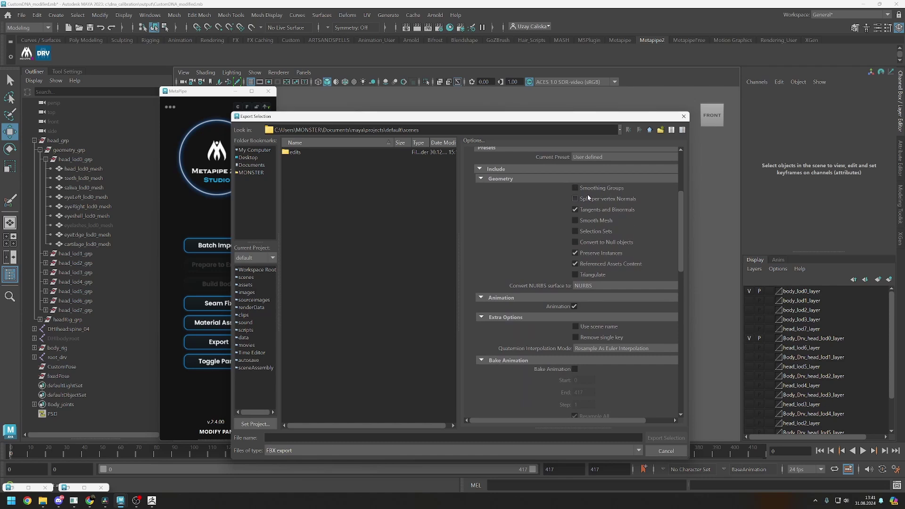
scroll(673, 269, "down", 6)
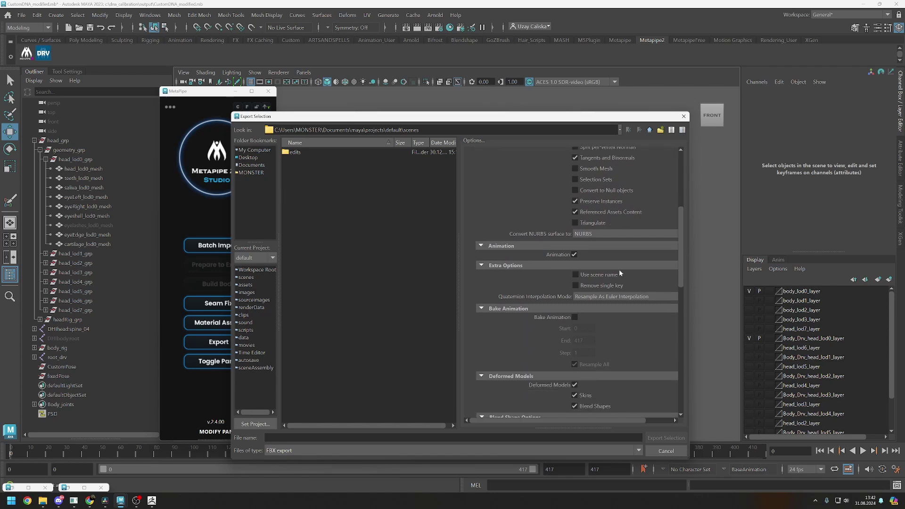
left_click_drag(677, 287, 666, 369)
Review Units, Axis Conversion, UI and FBX File Format sections, cancel, then export via MetaPipe.
left_click(480, 268)
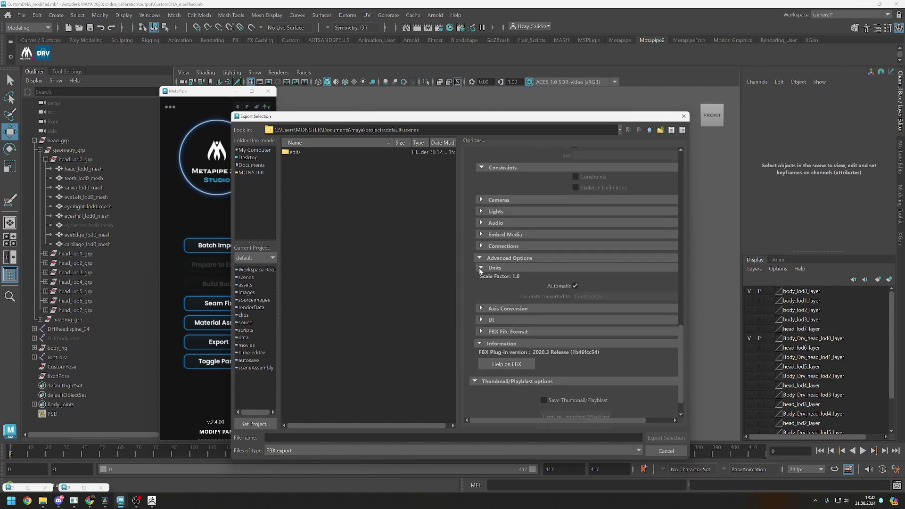
left_click(481, 308)
left_click(480, 330)
left_click(481, 361)
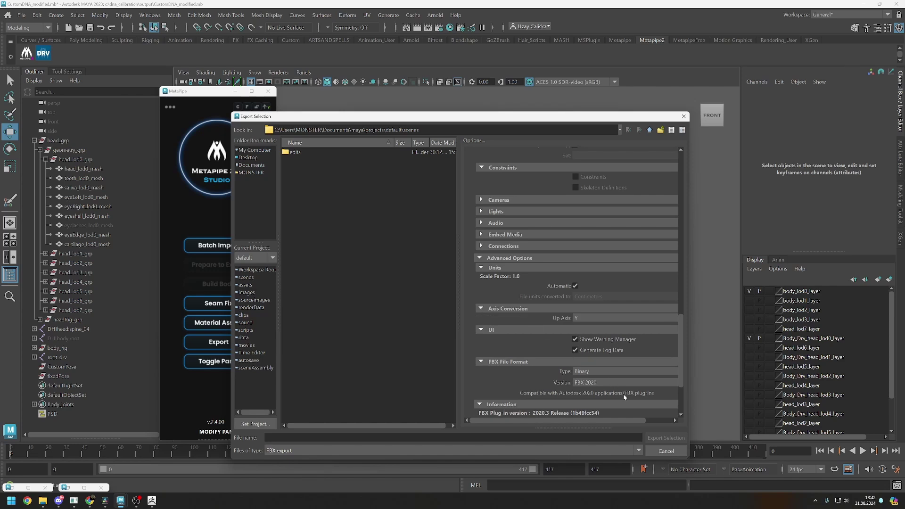
left_click(656, 449)
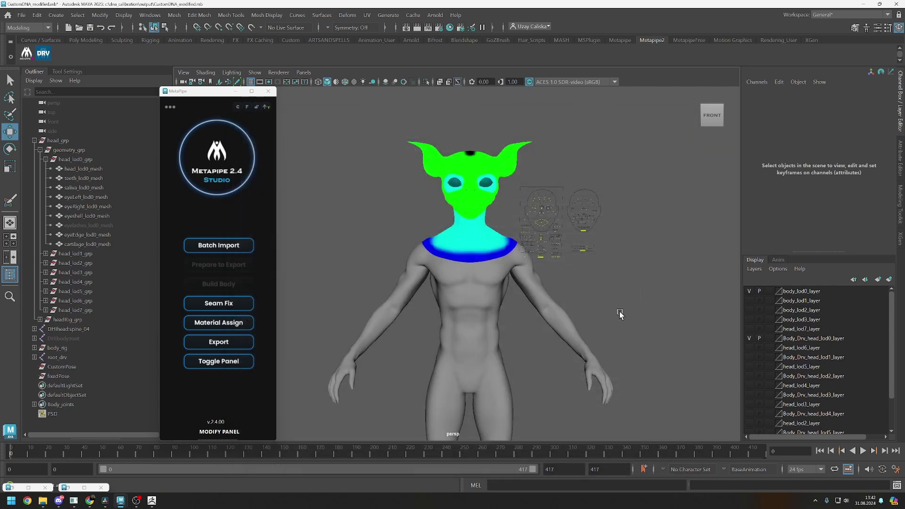
left_click(219, 342)
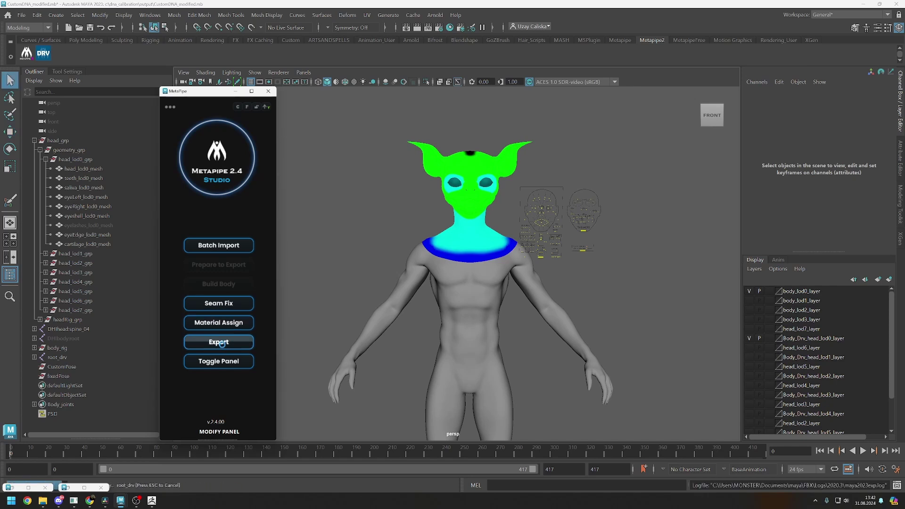